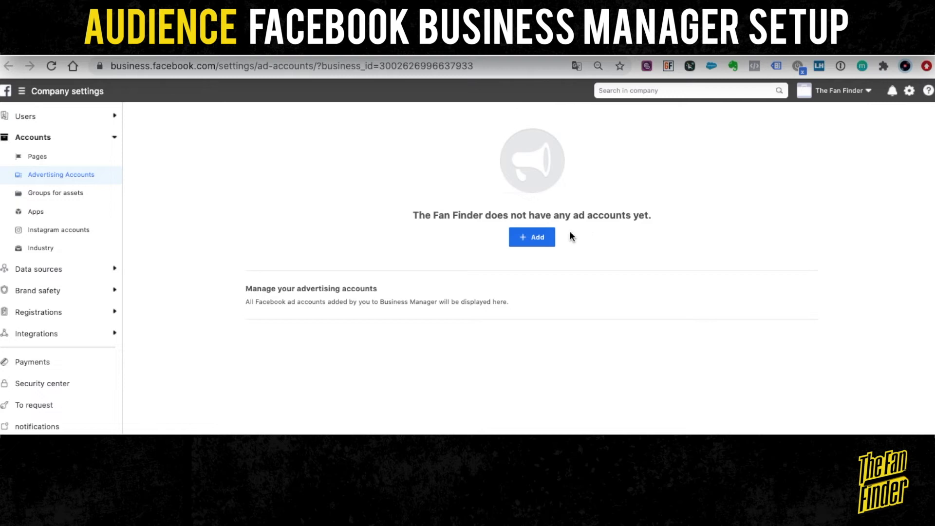
Step: Set up a new ad account named The Fan Finder Ad Account with EUR – Euro as its currency and continue
{"action": "left_click", "coordinate": [541, 240]}
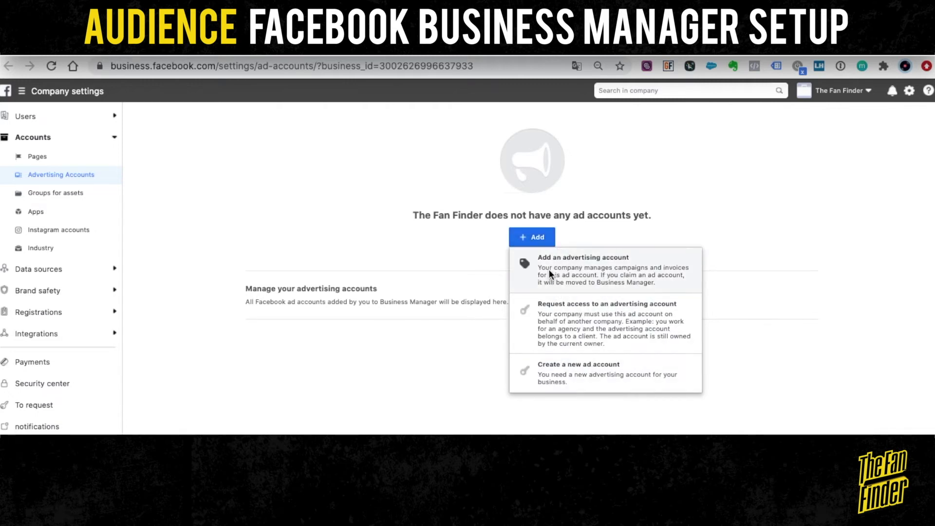
{"action": "left_click", "coordinate": [586, 365]}
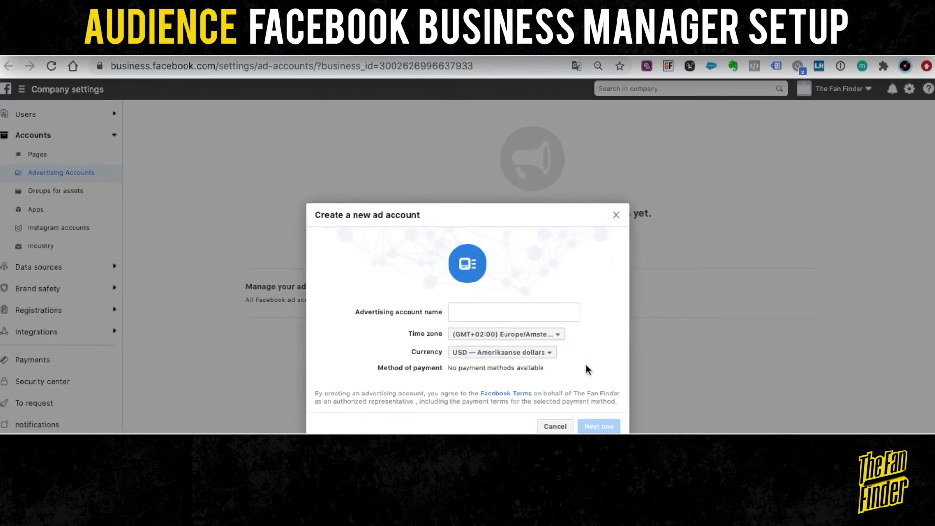
{"action": "left_click", "coordinate": [477, 315]}
{"action": "type", "text": "The Fan Finder"}
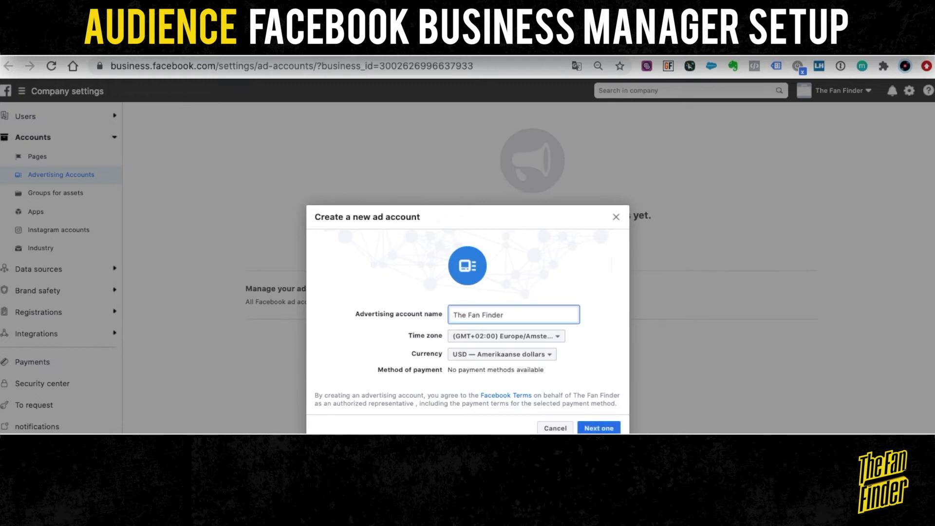
{"action": "type", "text": " Ad Account"}
{"action": "left_click", "coordinate": [507, 356]}
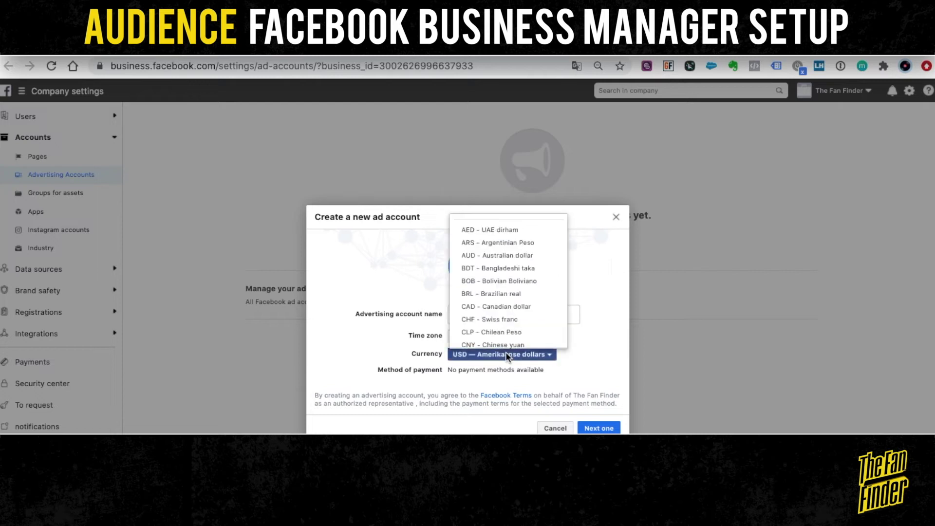
{"action": "scroll", "coordinate": [495, 282], "scroll_direction": "down", "scroll_amount": 5}
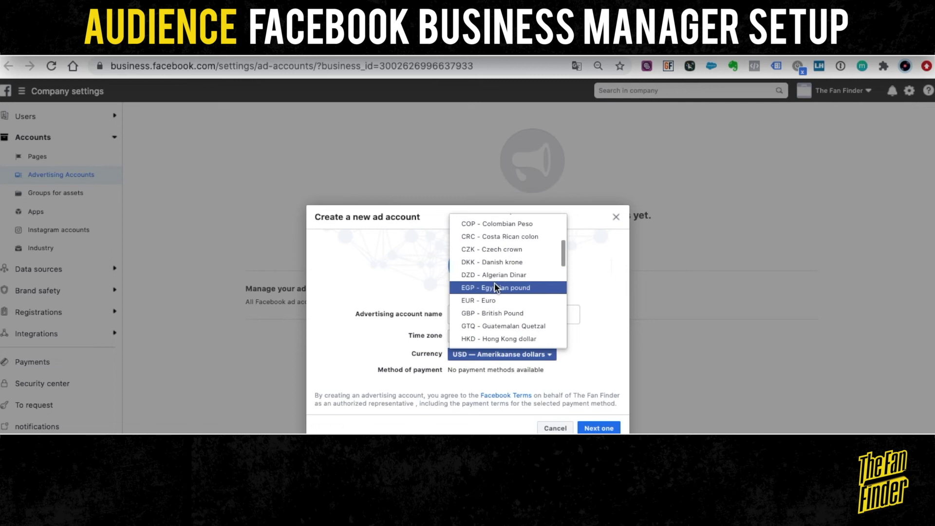
{"action": "left_click", "coordinate": [495, 300]}
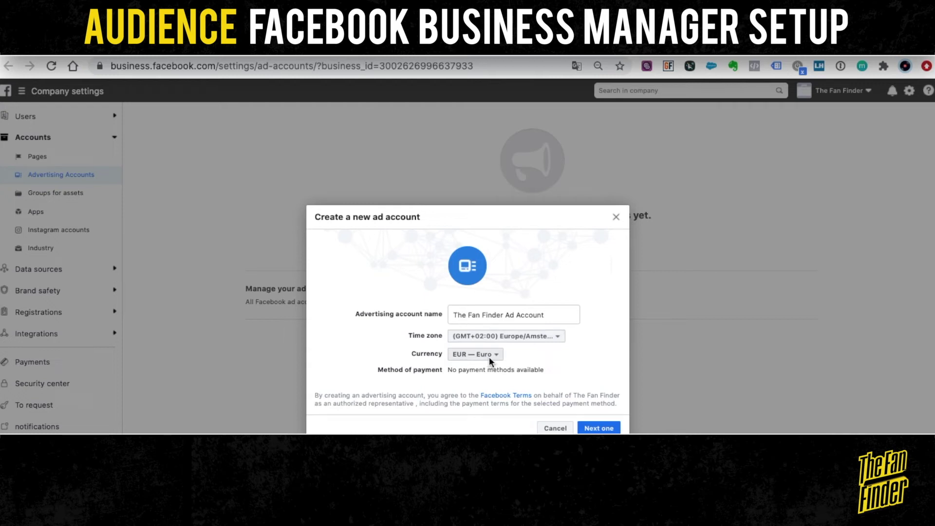
{"action": "left_click", "coordinate": [599, 429]}
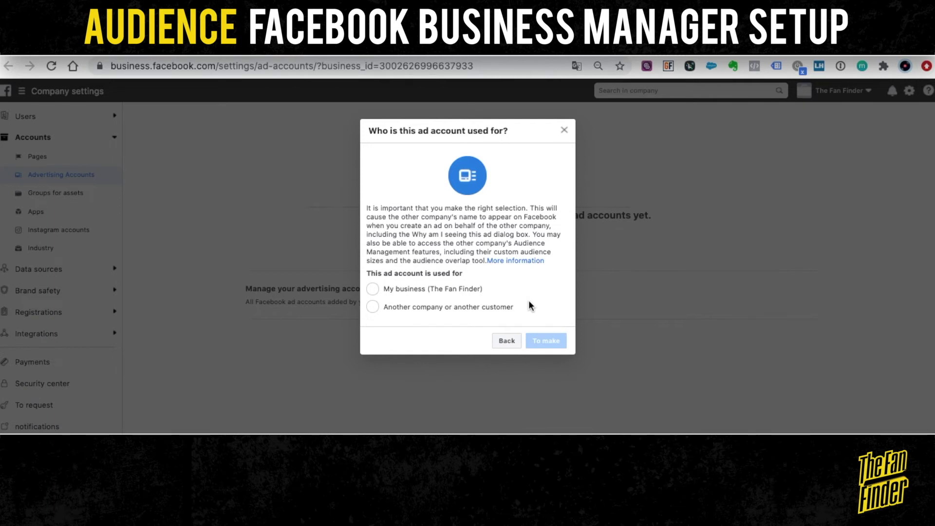
Step: Specify that the ad account is used for My business (The Fan Finder) and create it
{"action": "left_click", "coordinate": [373, 291]}
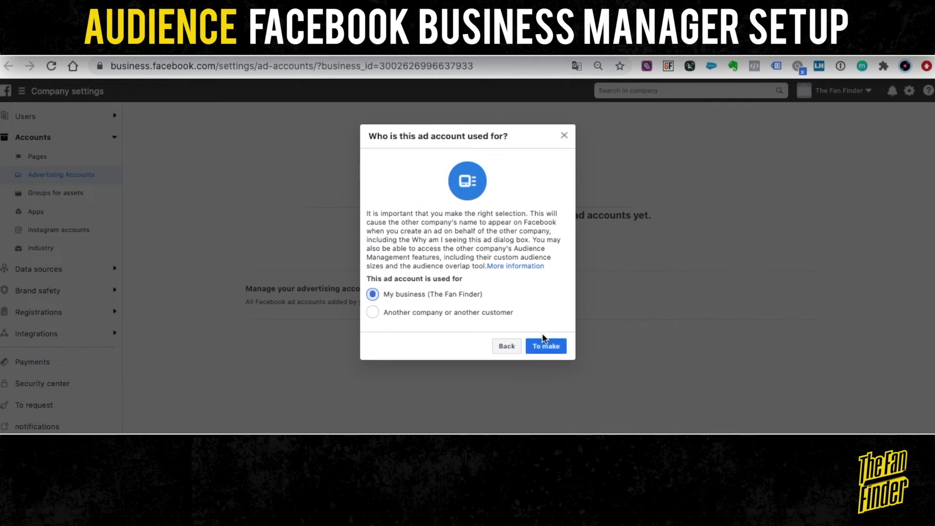
{"action": "left_click", "coordinate": [546, 347]}
{"action": "left_click", "coordinate": [546, 347]}
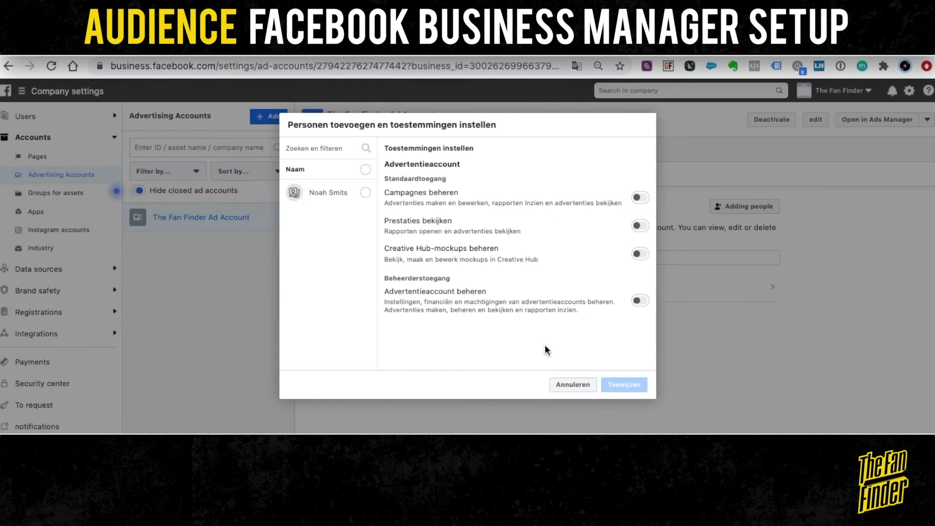
{"action": "right_click", "coordinate": [509, 339]}
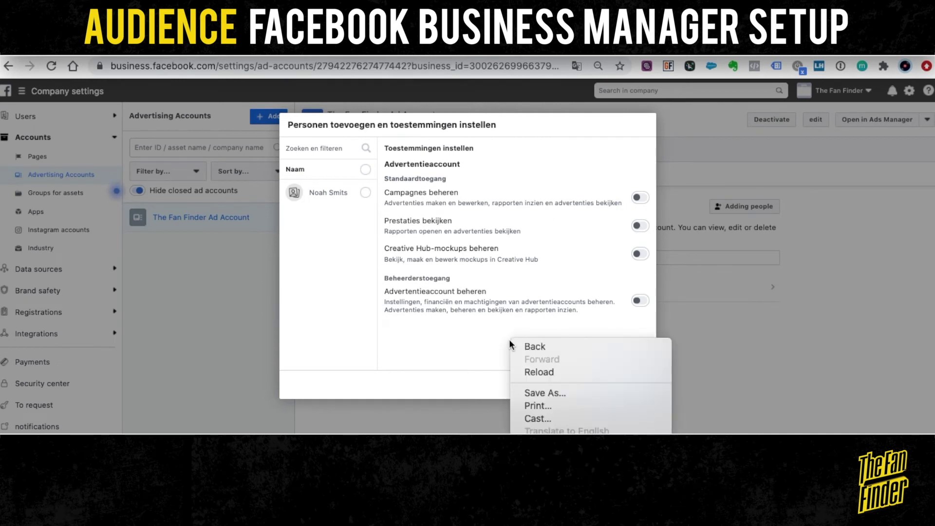
{"action": "left_click", "coordinate": [705, 367]}
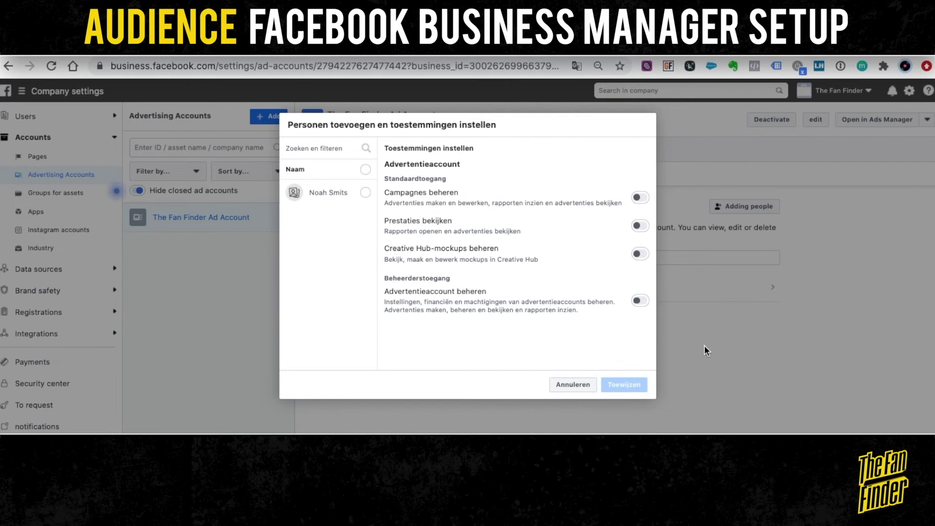
{"action": "right_click", "coordinate": [808, 261]}
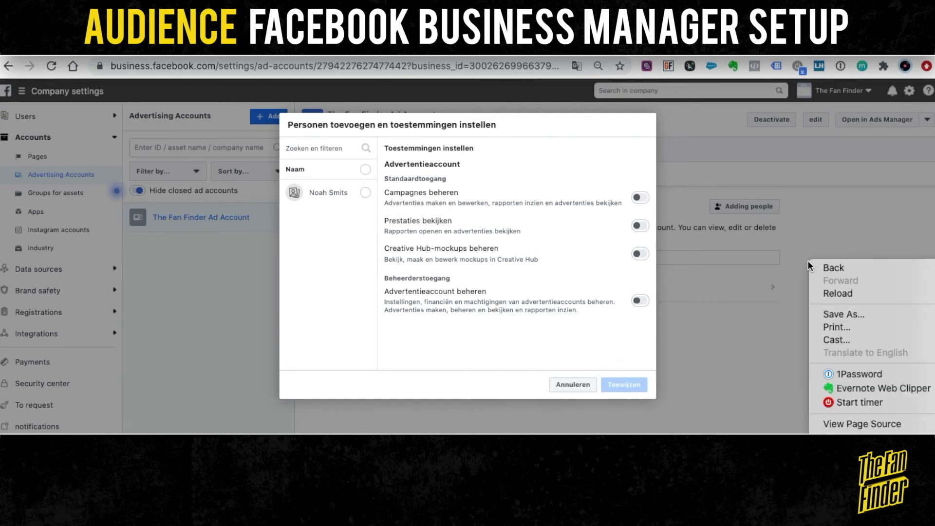
{"action": "left_click", "coordinate": [740, 334]}
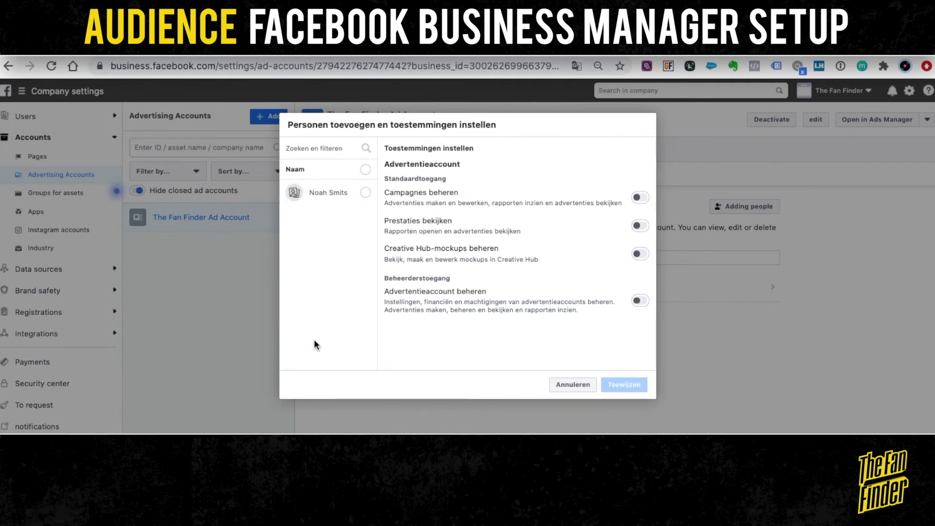
Step: Assign the listed person to the new ad account with the manage campaigns permission (Campagnes beheren) and close the confirmation
{"action": "left_click", "coordinate": [366, 193]}
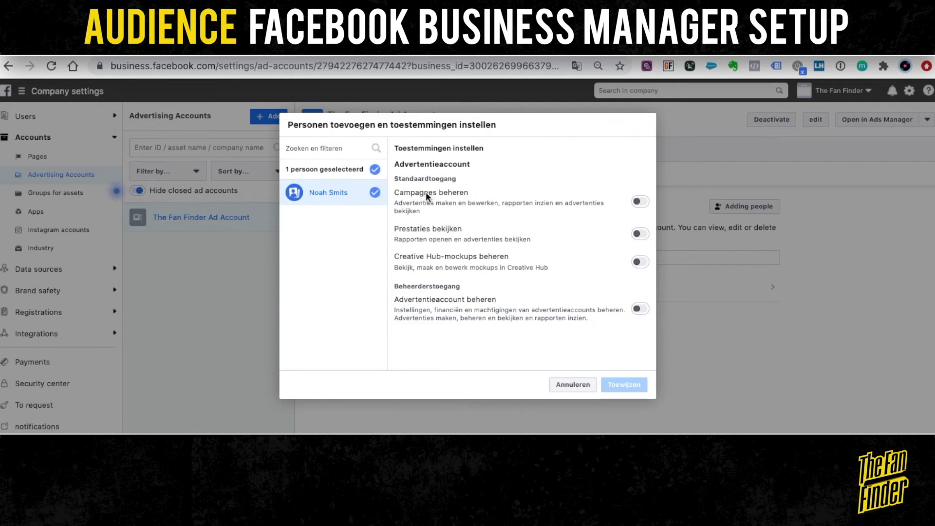
{"action": "left_click", "coordinate": [640, 201]}
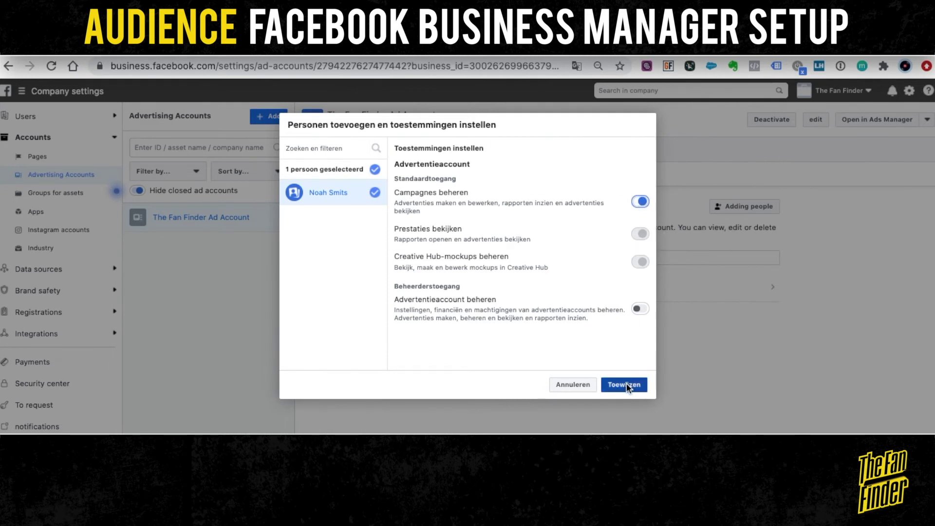
{"action": "left_click", "coordinate": [625, 384]}
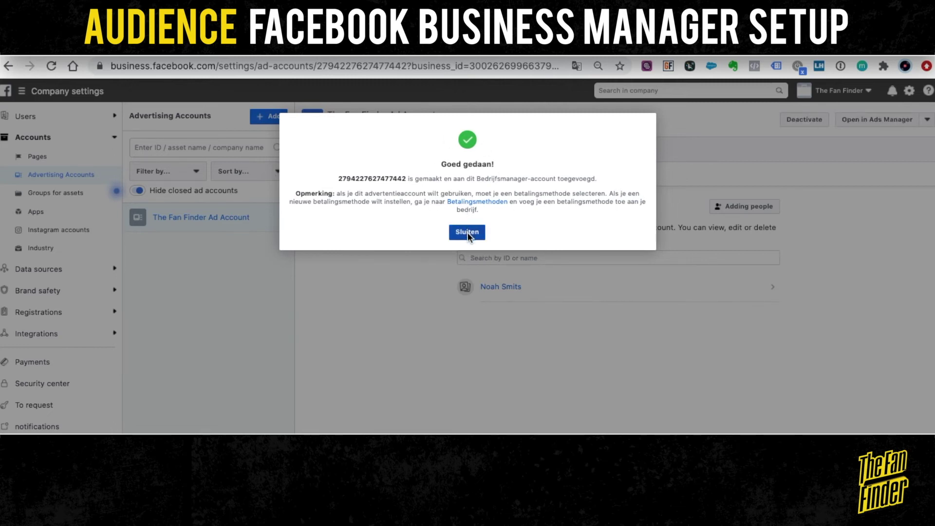
{"action": "left_click", "coordinate": [467, 233]}
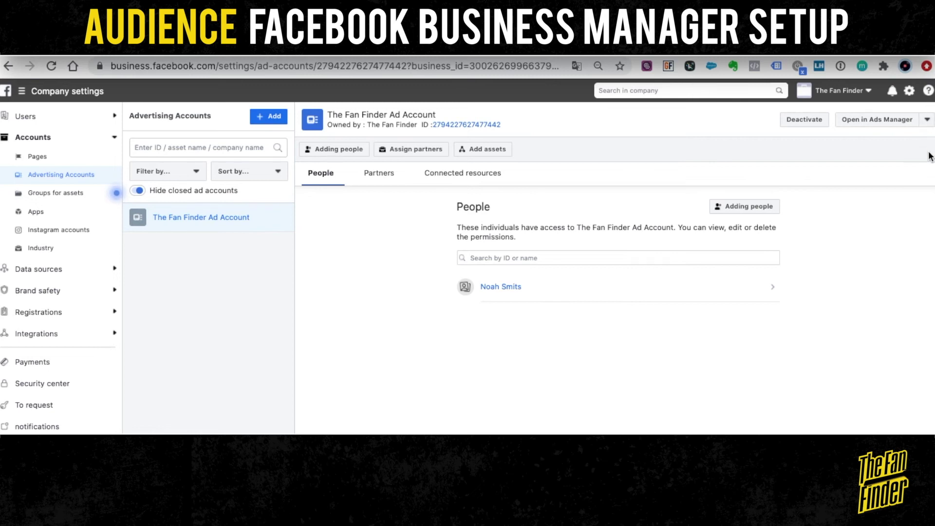
Step: Open the ad account's payment methods page and translate it to English
{"action": "left_click", "coordinate": [928, 121]}
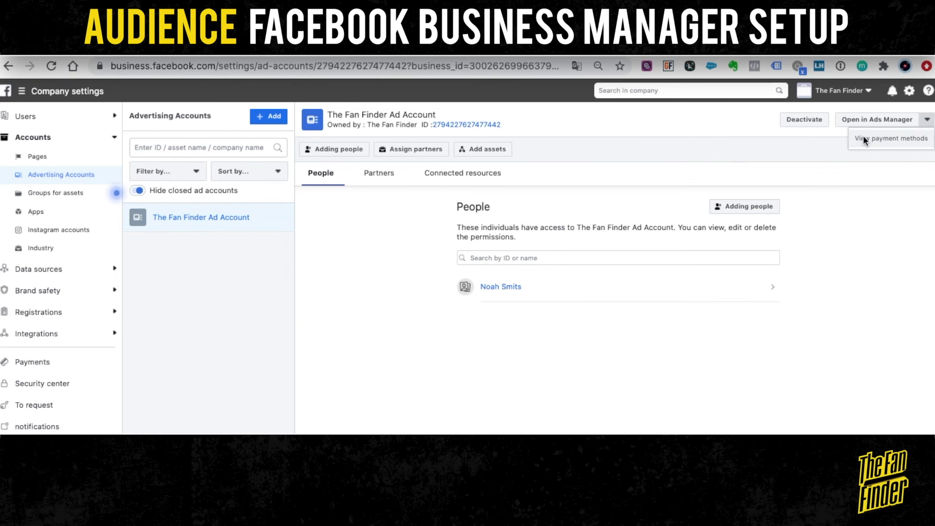
{"action": "left_click", "coordinate": [883, 141]}
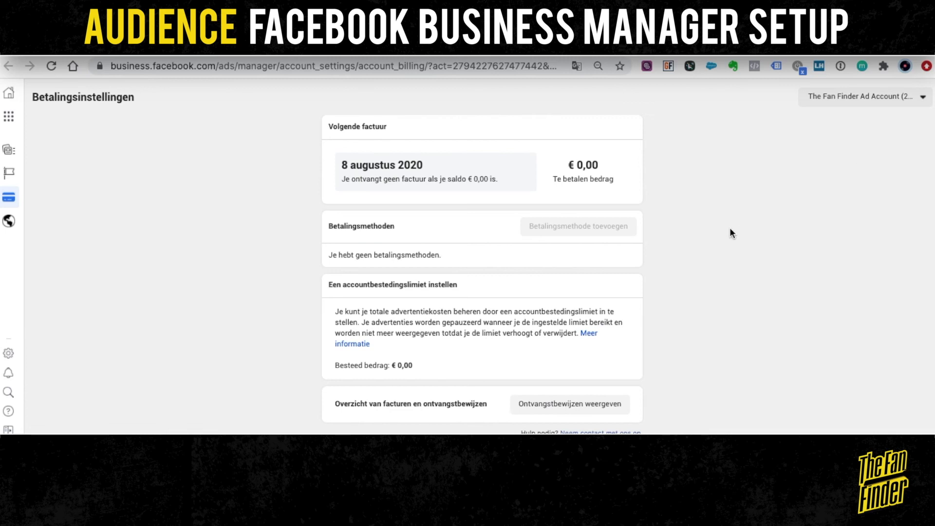
{"action": "right_click", "coordinate": [679, 237]}
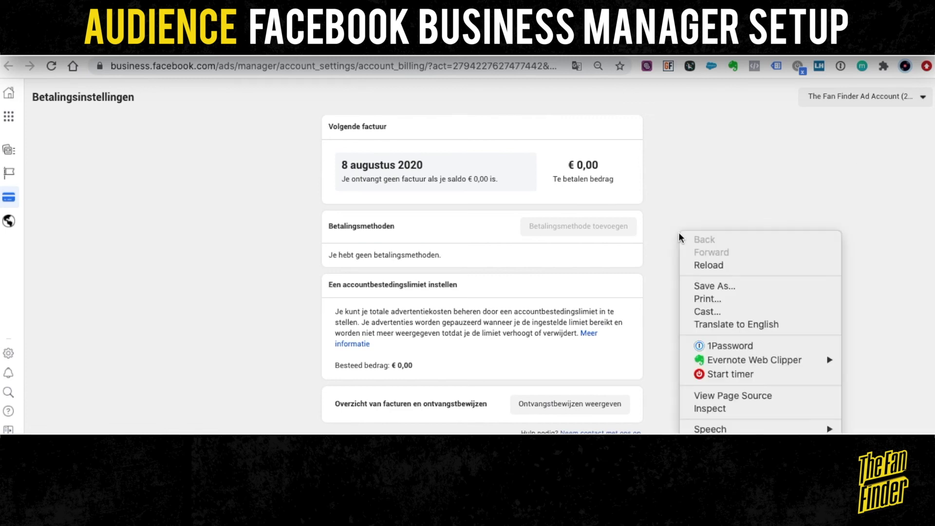
{"action": "left_click", "coordinate": [717, 325]}
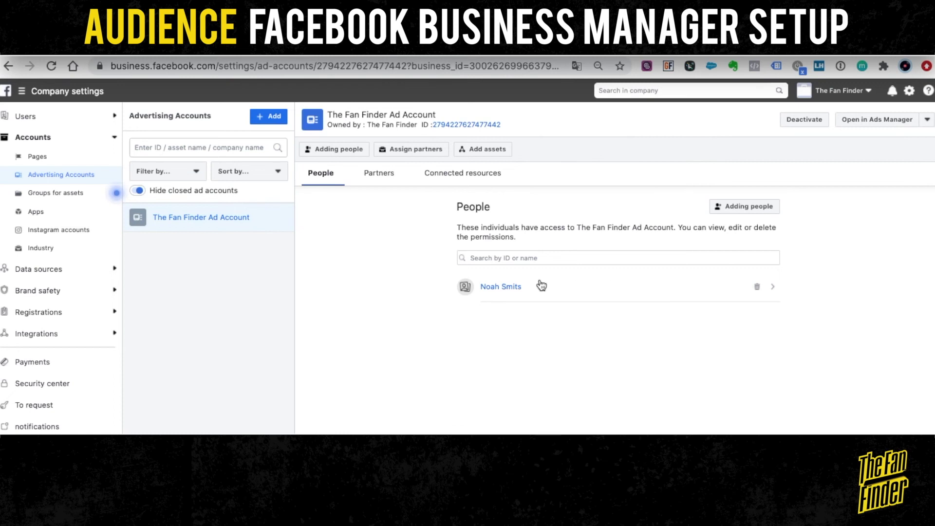
Step: Grant the person assigned to The Fan Finder Ad Account the Manage advertising account administrator permission
{"action": "left_click", "coordinate": [775, 288]}
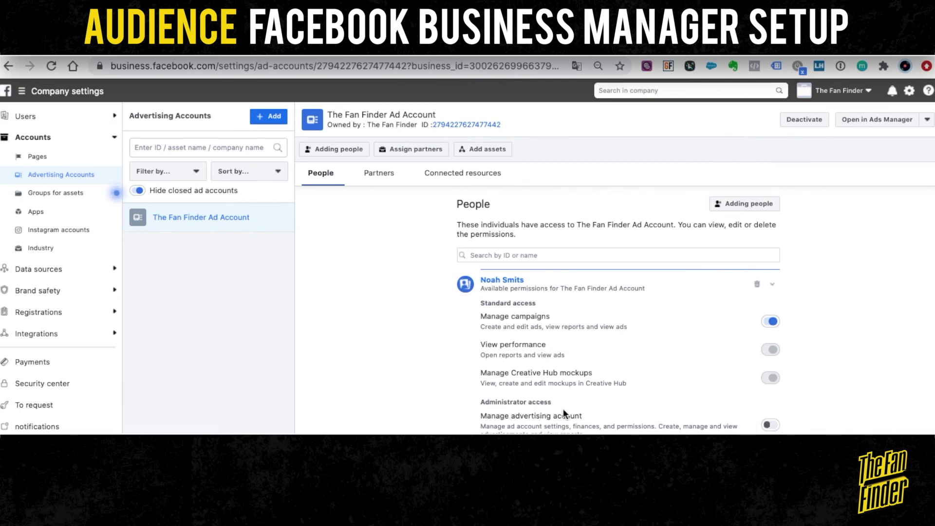
{"action": "left_click", "coordinate": [771, 425]}
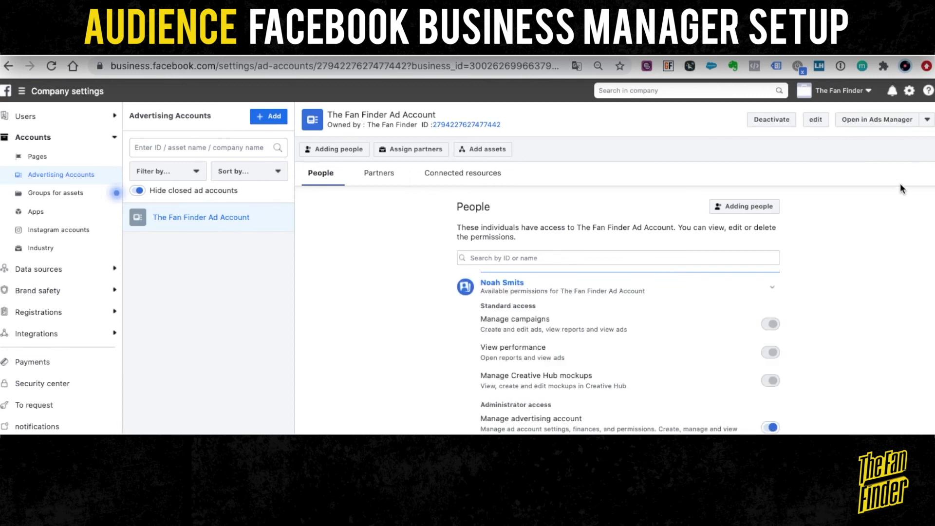
Step: Reopen the payment methods of The Fan Finder Ad Account and translate the payment settings page to English
{"action": "left_click", "coordinate": [927, 120]}
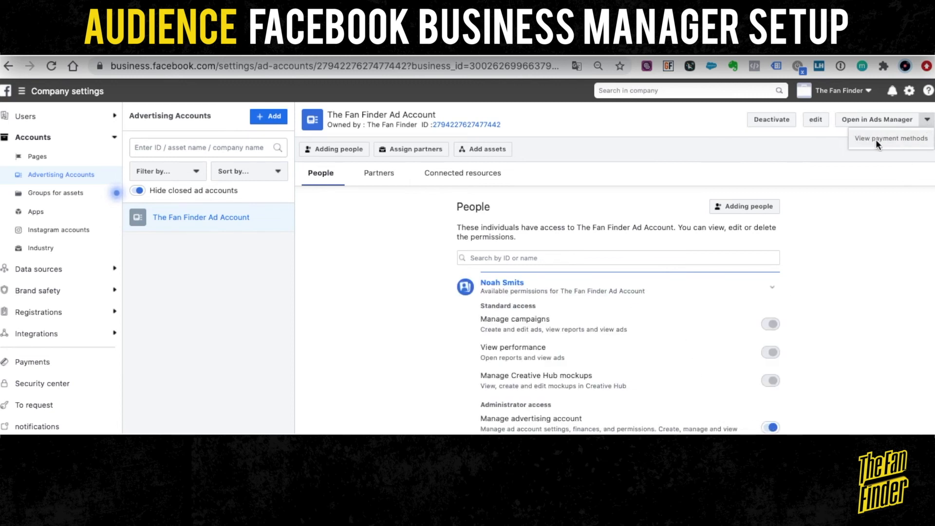
{"action": "left_click", "coordinate": [912, 138]}
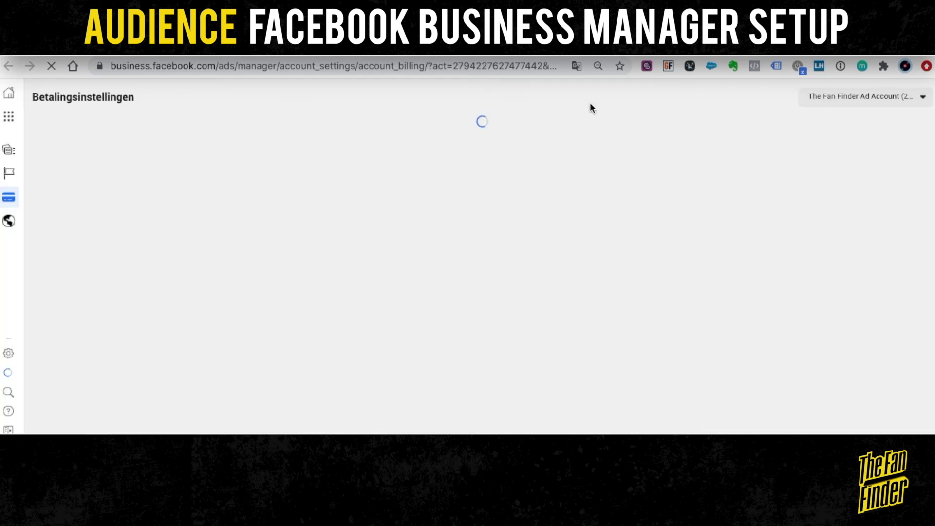
{"action": "right_click", "coordinate": [761, 156]}
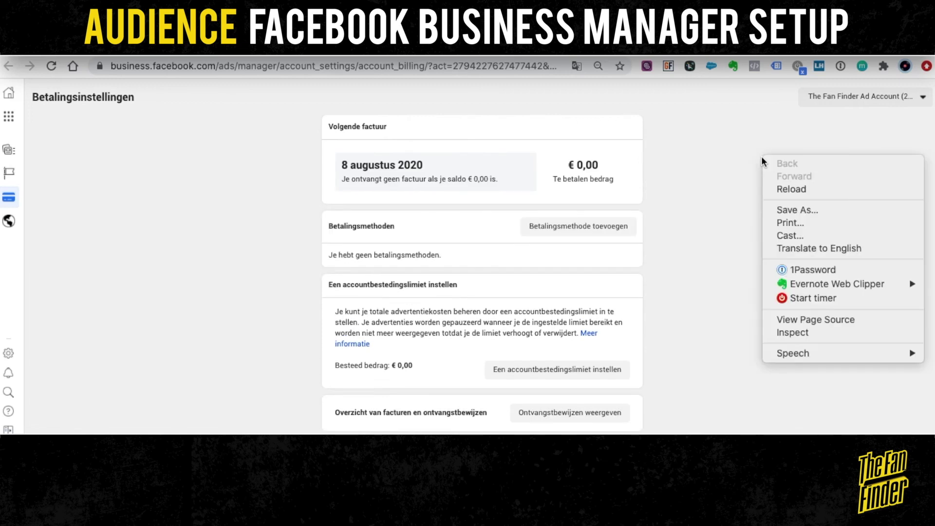
{"action": "left_click", "coordinate": [811, 246]}
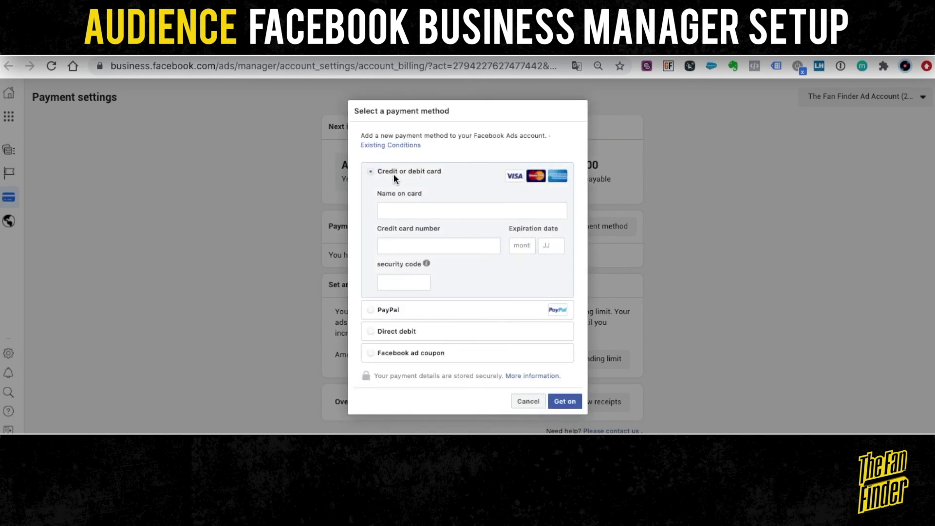
Step: Compare the PayPal and credit or debit card options for a new payment method, and cancel without adding one
{"action": "left_click", "coordinate": [372, 311]}
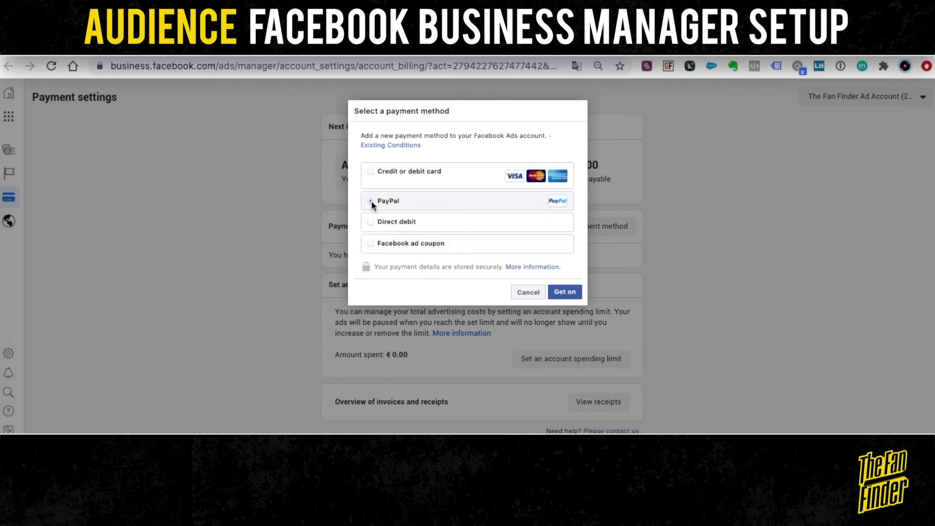
{"action": "left_click", "coordinate": [369, 175]}
{"action": "left_click", "coordinate": [369, 311]}
{"action": "left_click", "coordinate": [529, 292]}
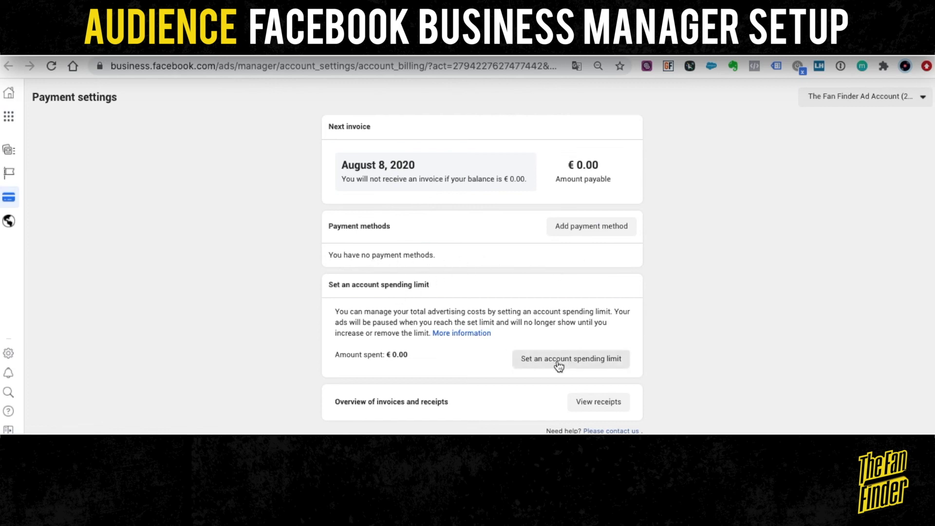
Step: Set the account spending limit to € 250,00 and review the updated payment settings
{"action": "left_click", "coordinate": [579, 359]}
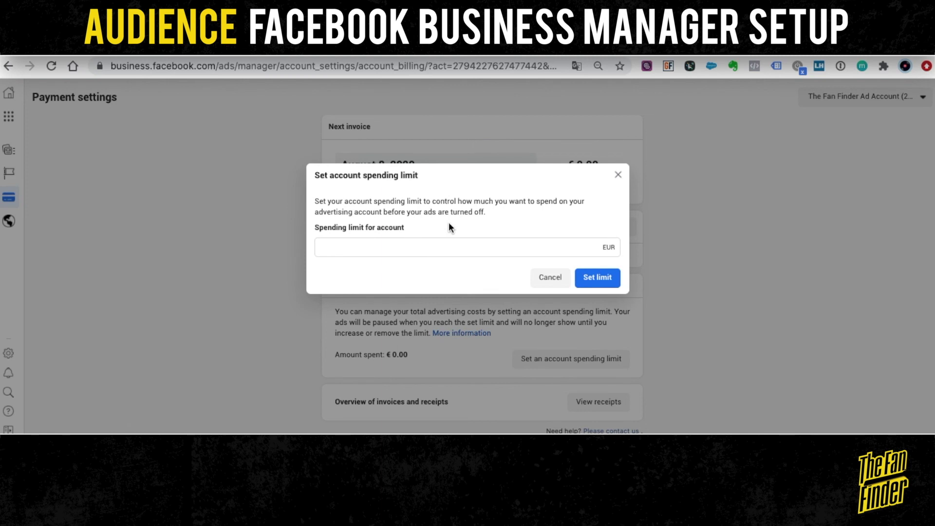
{"action": "left_click", "coordinate": [449, 247]}
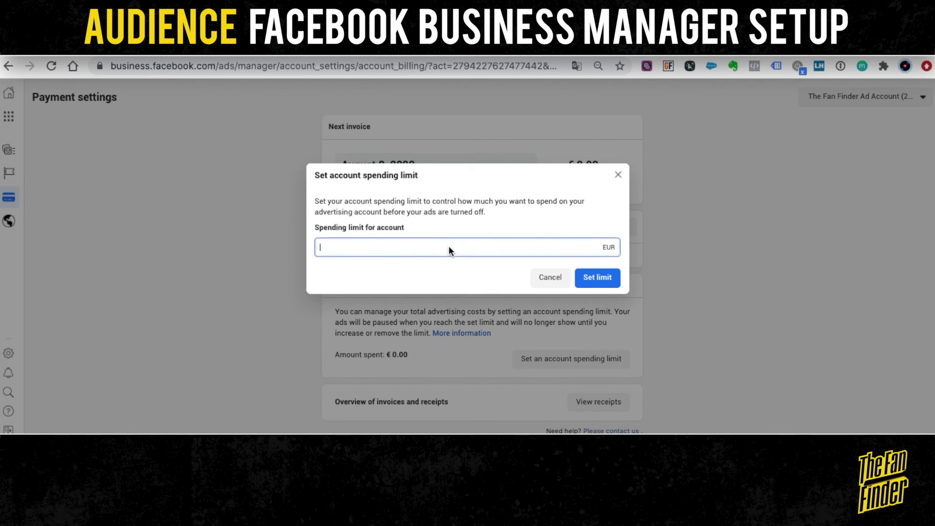
{"action": "type", "text": "250"}
{"action": "left_click", "coordinate": [458, 269]}
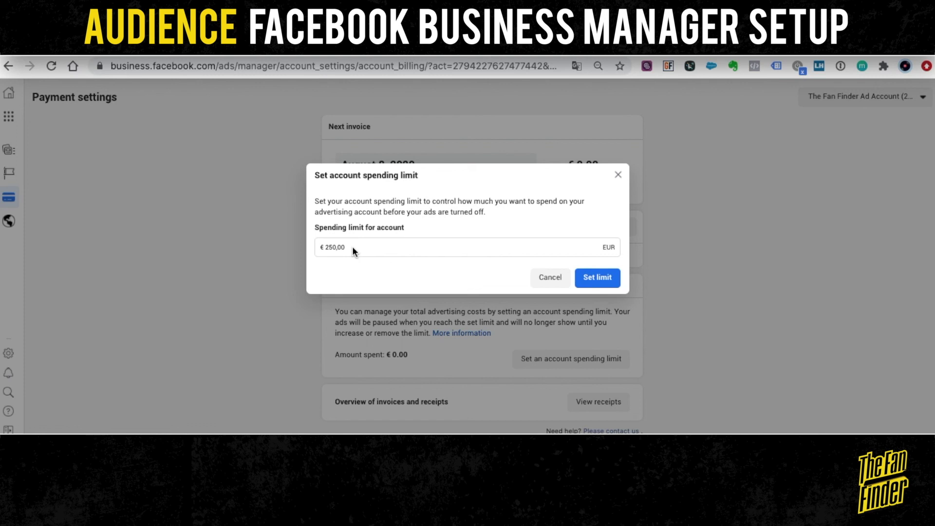
{"action": "left_click", "coordinate": [595, 278]}
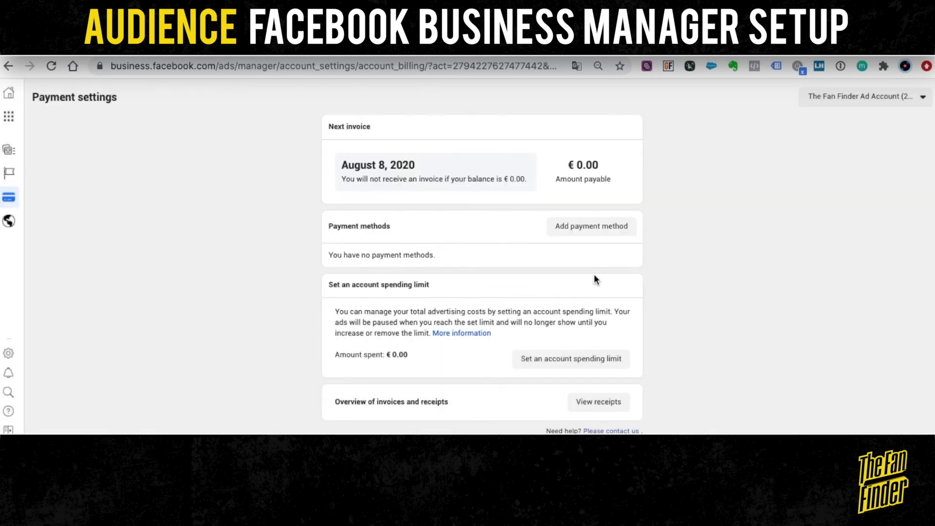
{"action": "scroll", "coordinate": [594, 274], "scroll_direction": "down", "scroll_amount": 1}
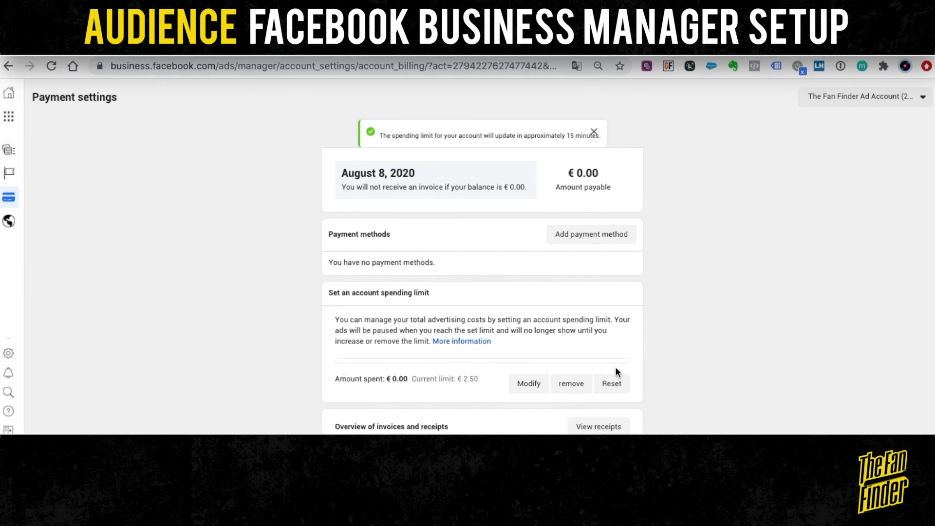
{"action": "scroll", "coordinate": [517, 378], "scroll_direction": "down", "scroll_amount": 1}
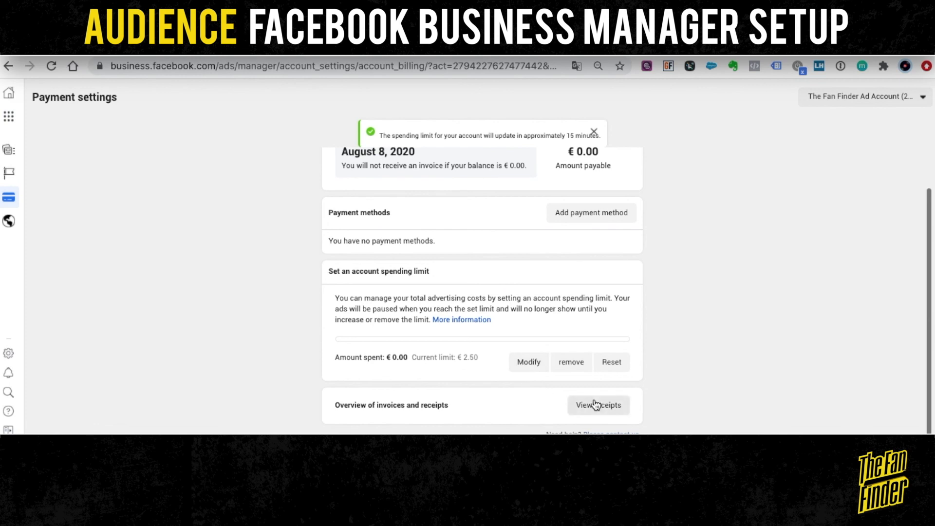
{"action": "scroll", "coordinate": [521, 363], "scroll_direction": "up", "scroll_amount": 2}
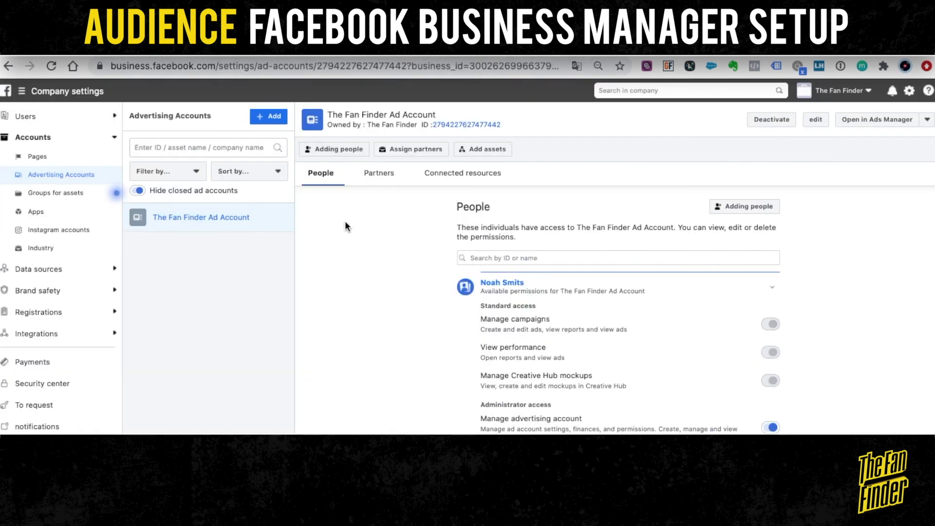
Step: Check the company's Pages section and return to the advertising accounts overview
{"action": "left_click", "coordinate": [52, 162]}
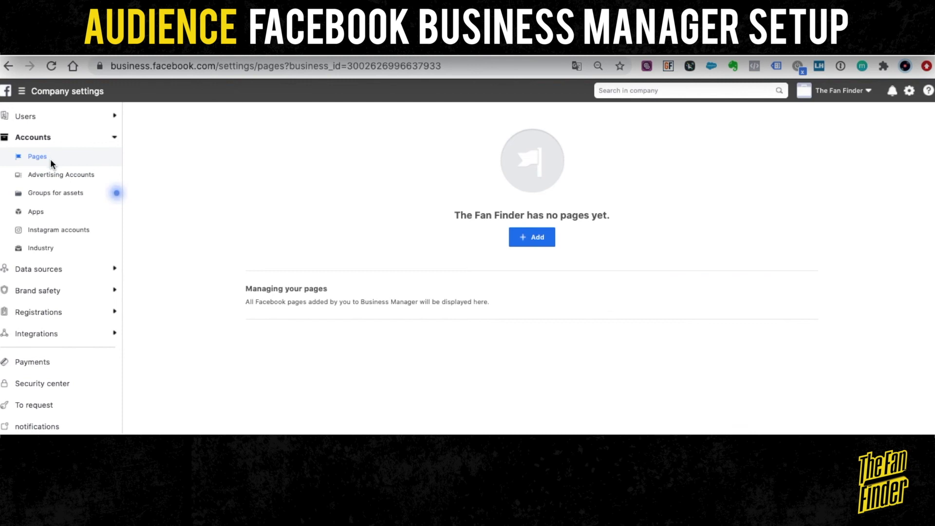
{"action": "left_click", "coordinate": [53, 173]}
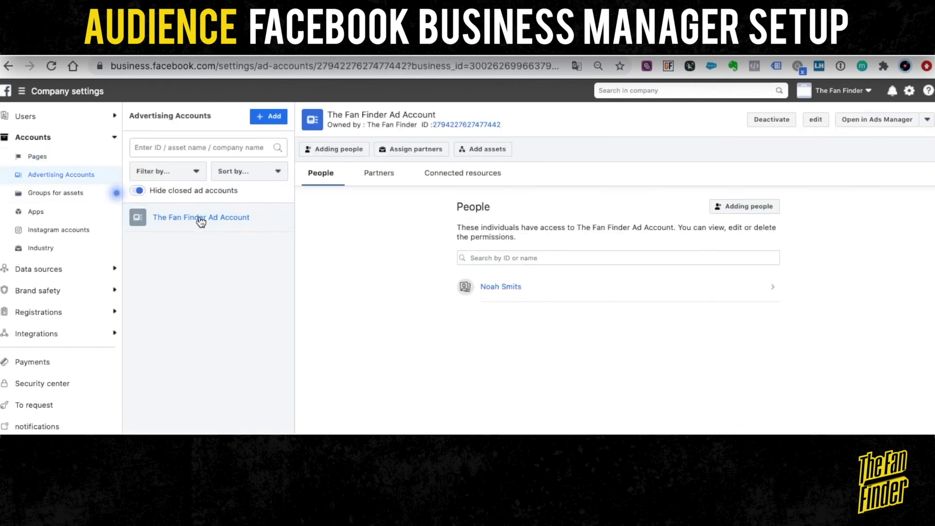